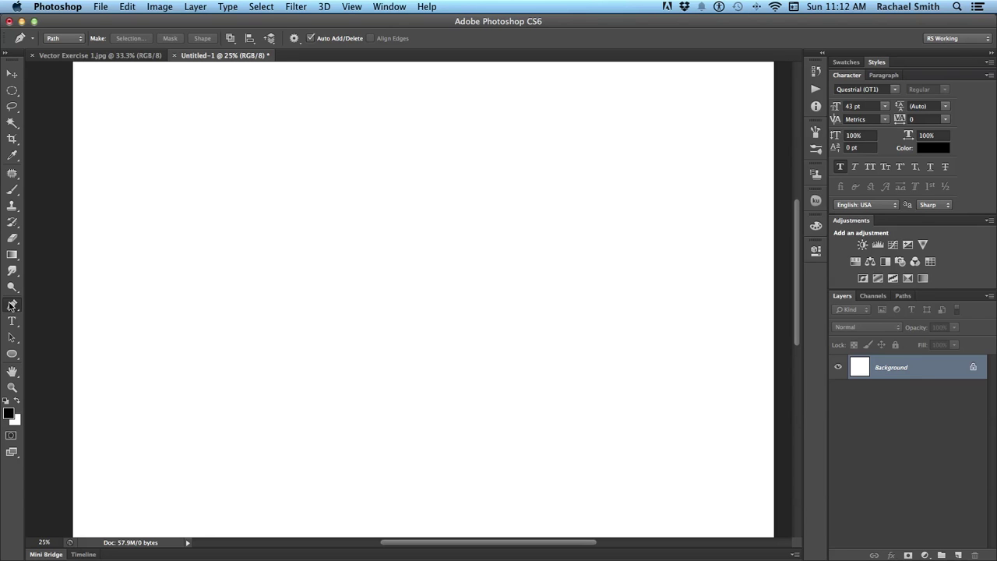
Set the pen to Shape mode with no fill and a solid black 2 pt stroke
click(68, 37)
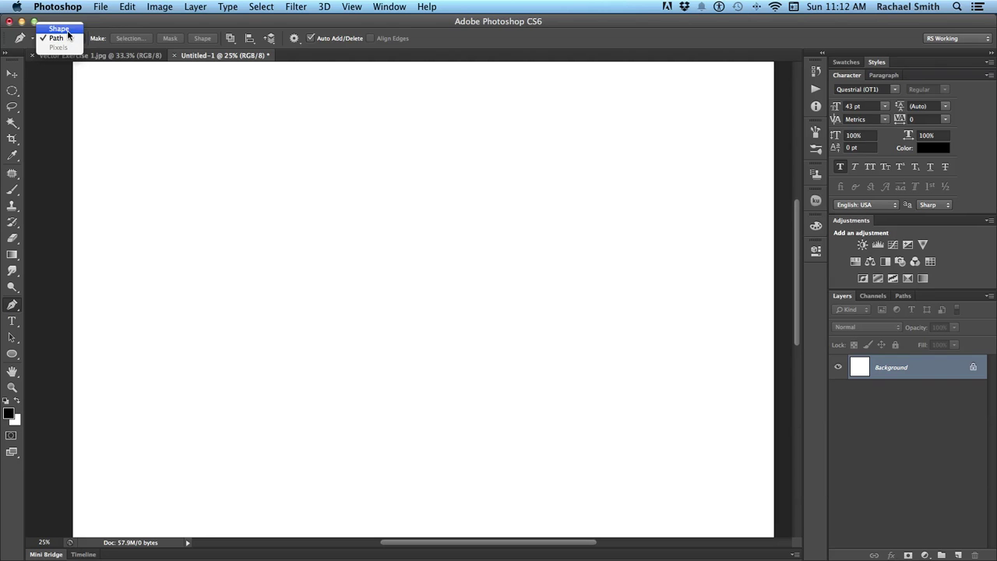
click(68, 29)
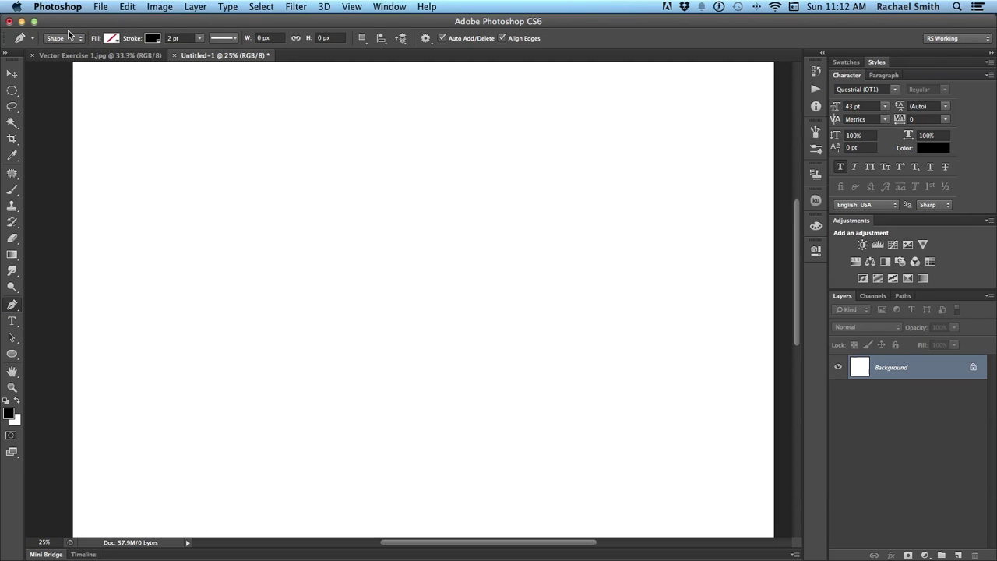
click(111, 38)
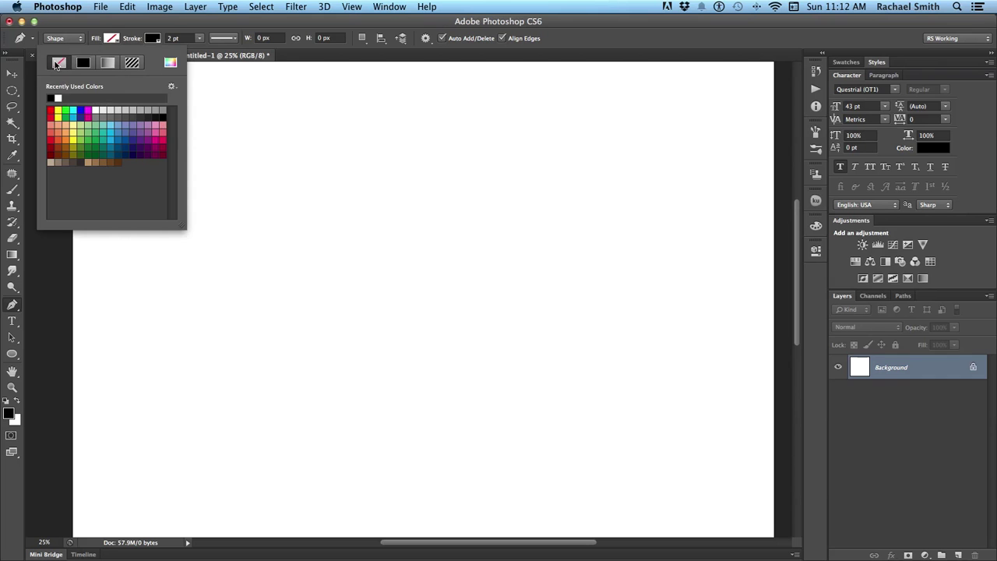
click(152, 39)
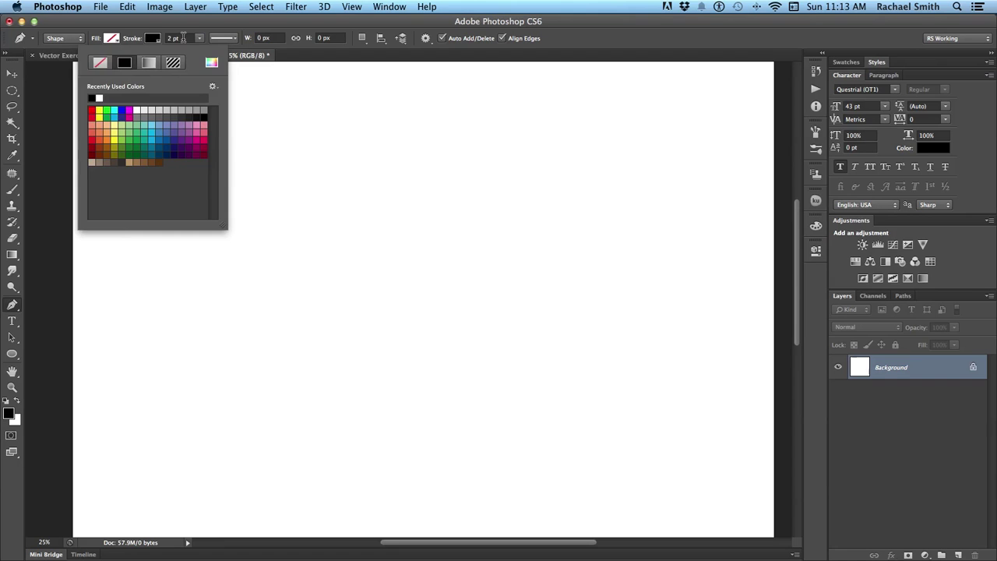
click(179, 37)
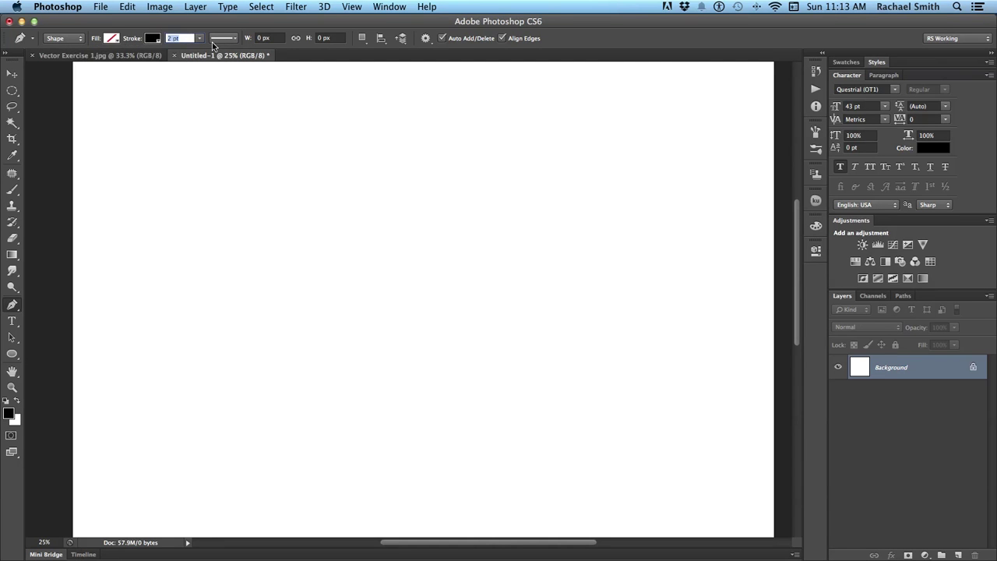
click(234, 37)
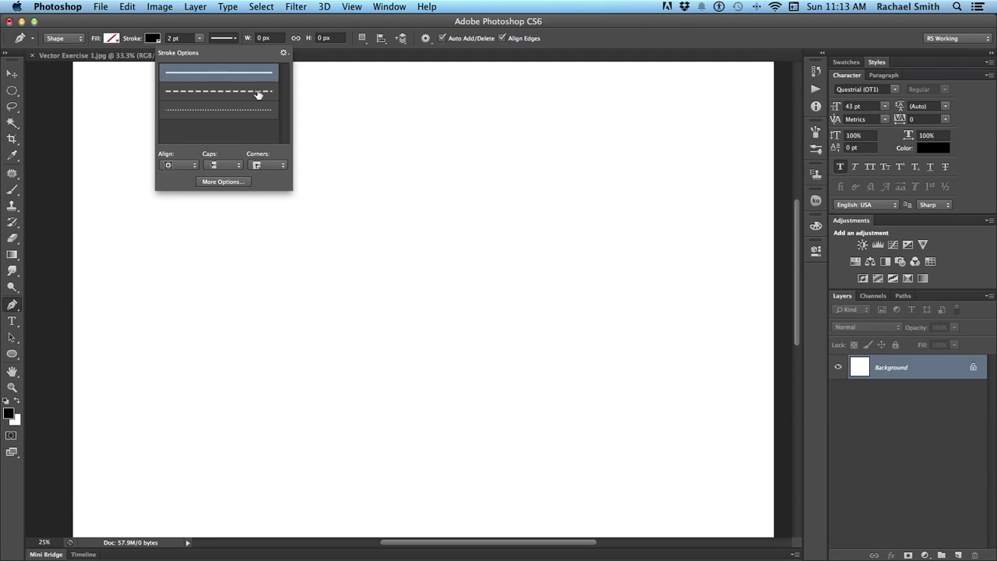
click(223, 42)
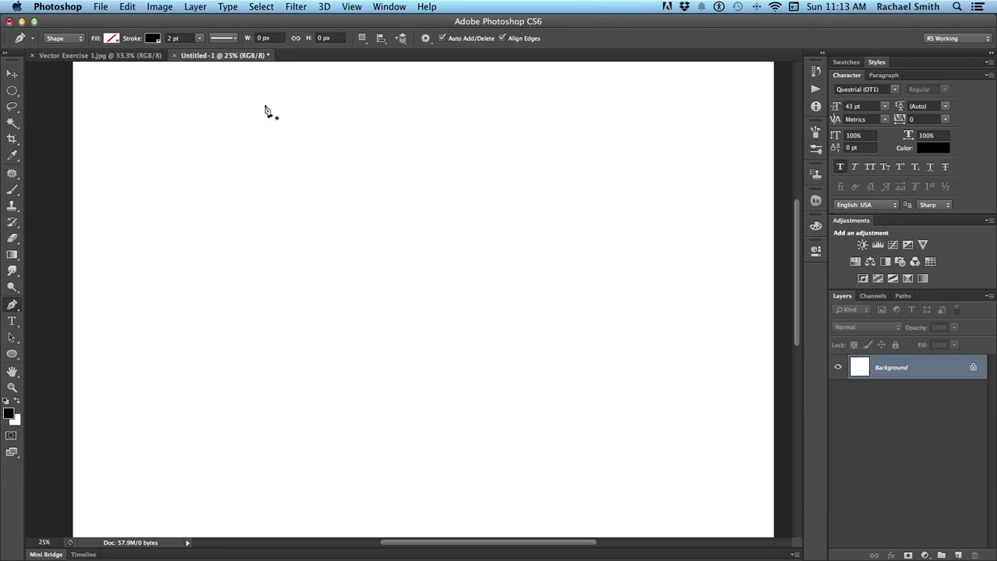
Place the first corner points of a new Shape 1 outline, drawing its top edge
click(232, 196)
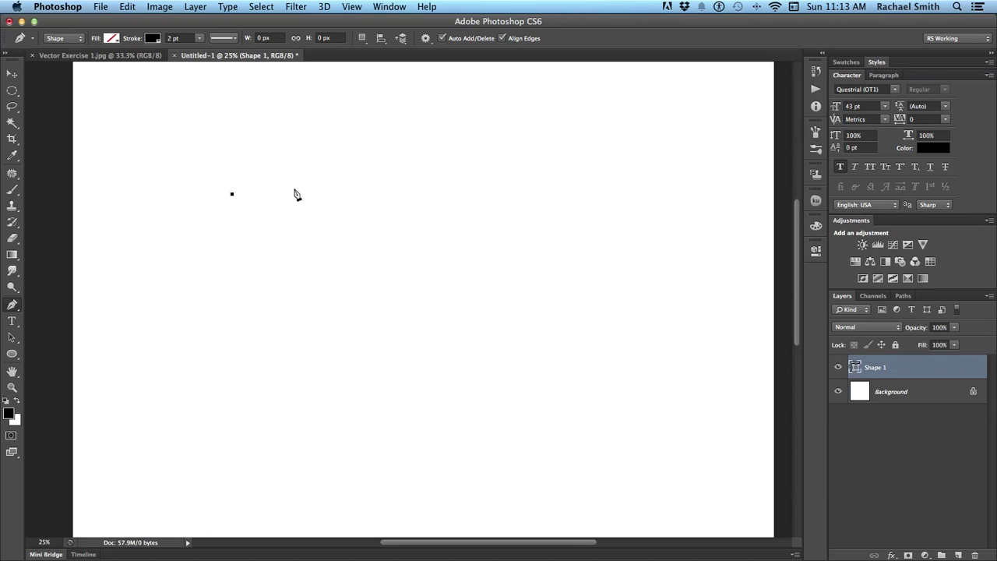
click(369, 165)
Add the right, lower and left corners, then close the path at its starting anchor
click(433, 226)
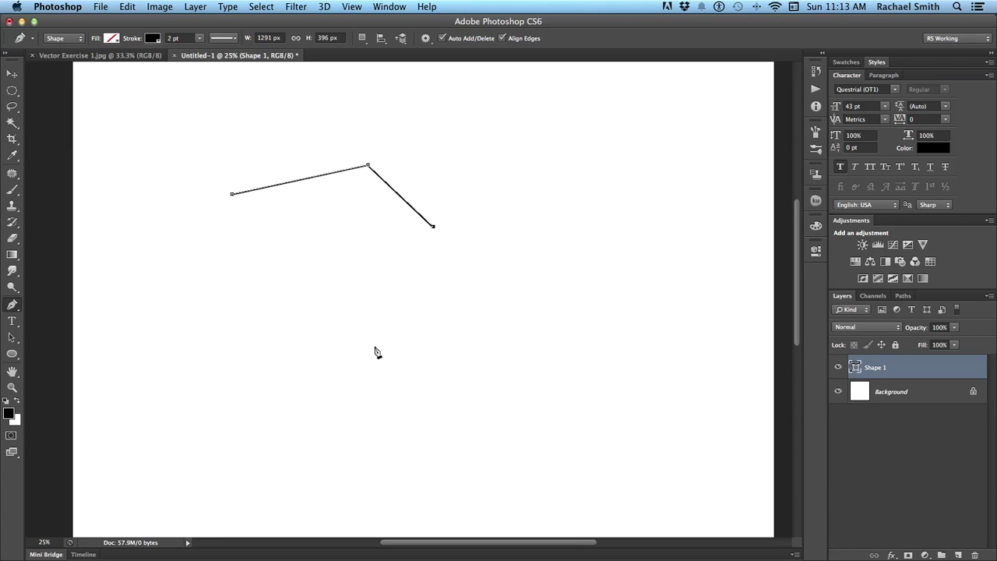
click(377, 320)
click(275, 328)
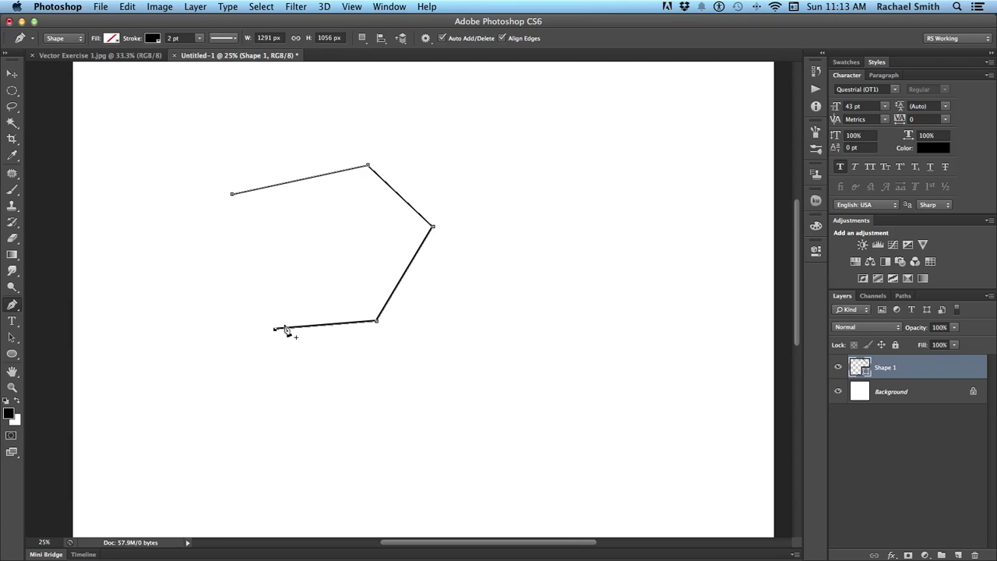
click(230, 271)
click(232, 195)
click(232, 194)
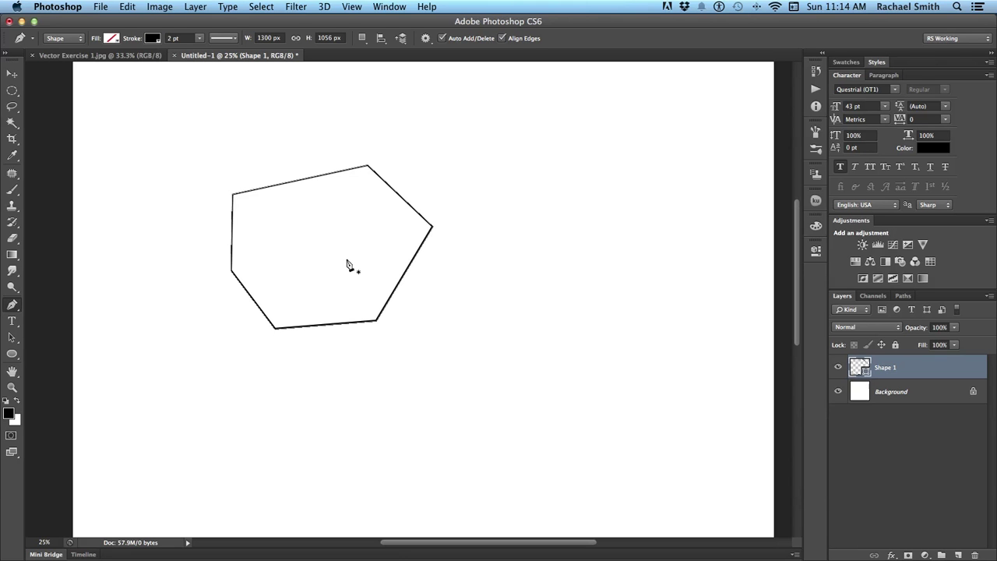
With the Path Selection Tool, drag the whole polygon down and slightly left
click(19, 341)
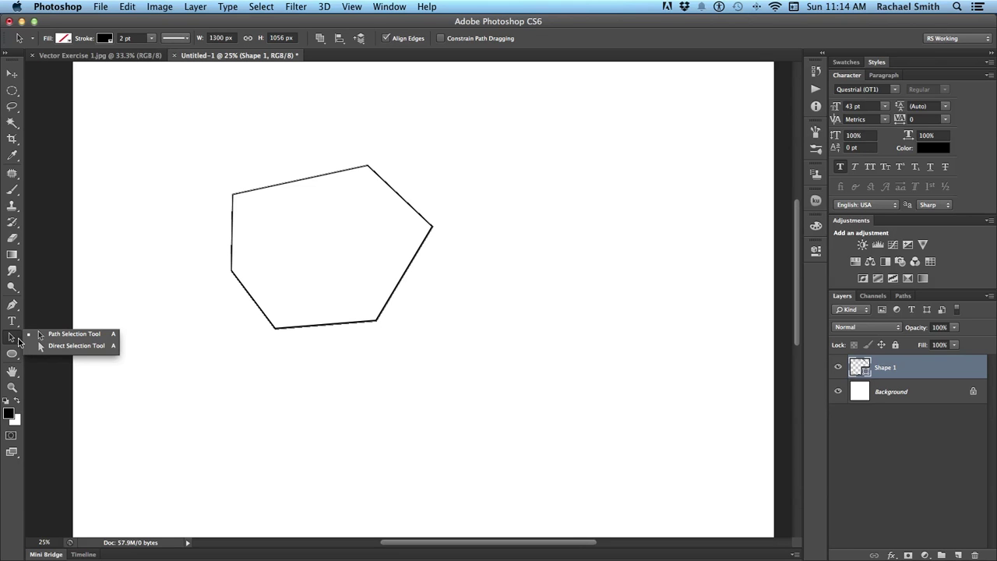
click(38, 336)
click(329, 324)
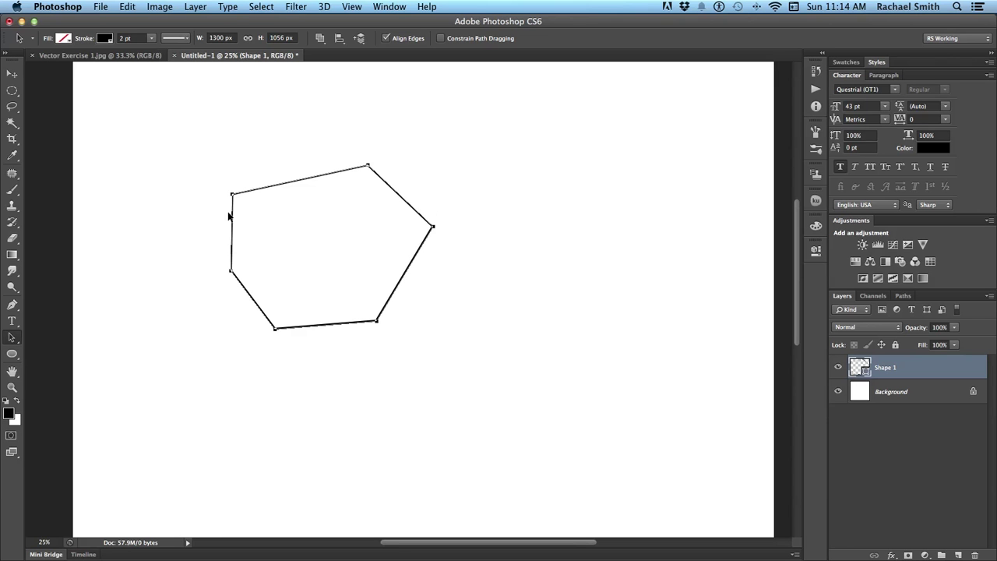
drag(232, 218, 220, 346)
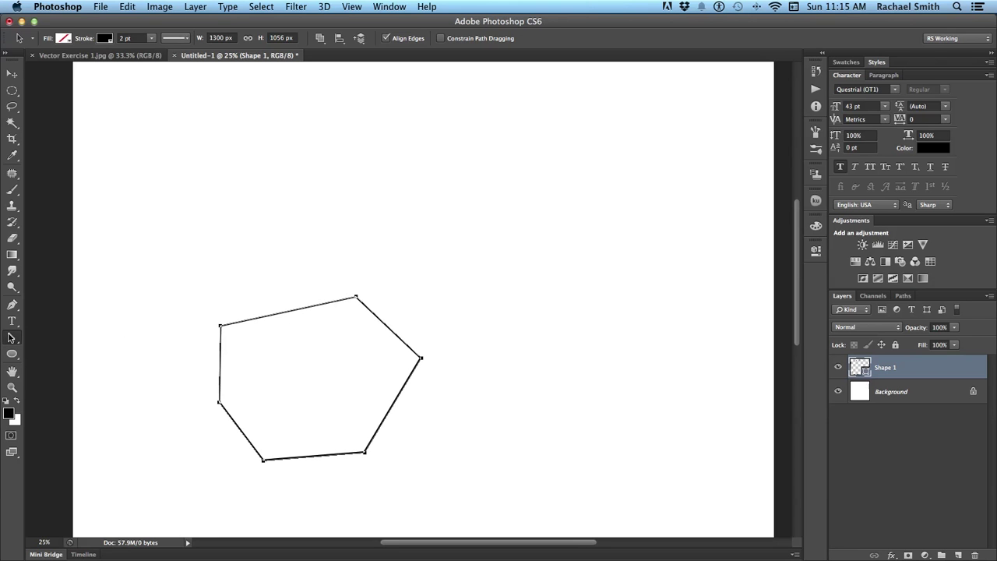
With the Direct Selection Tool, drag the hexagon's upper-left anchor to the right
click(12, 338)
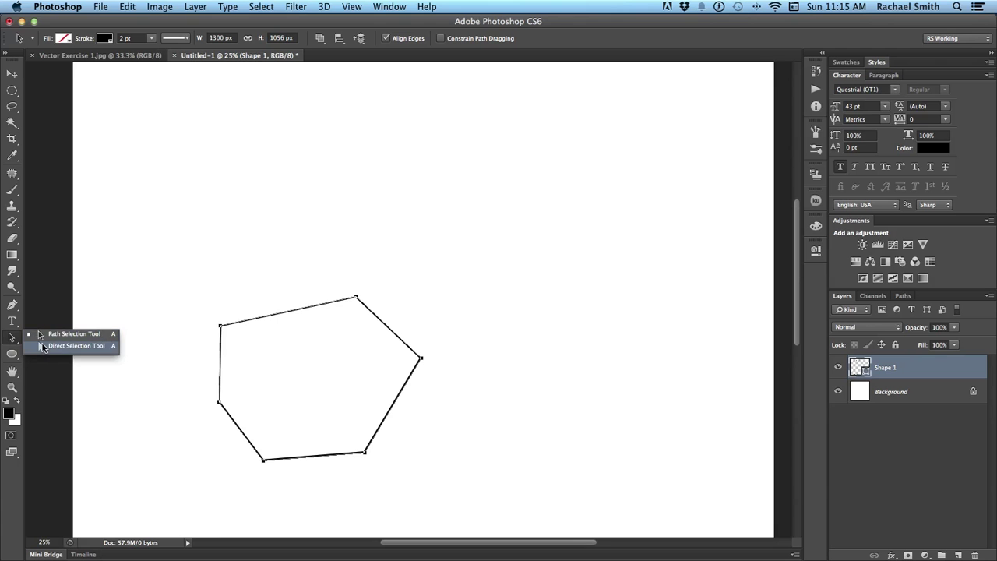
click(43, 346)
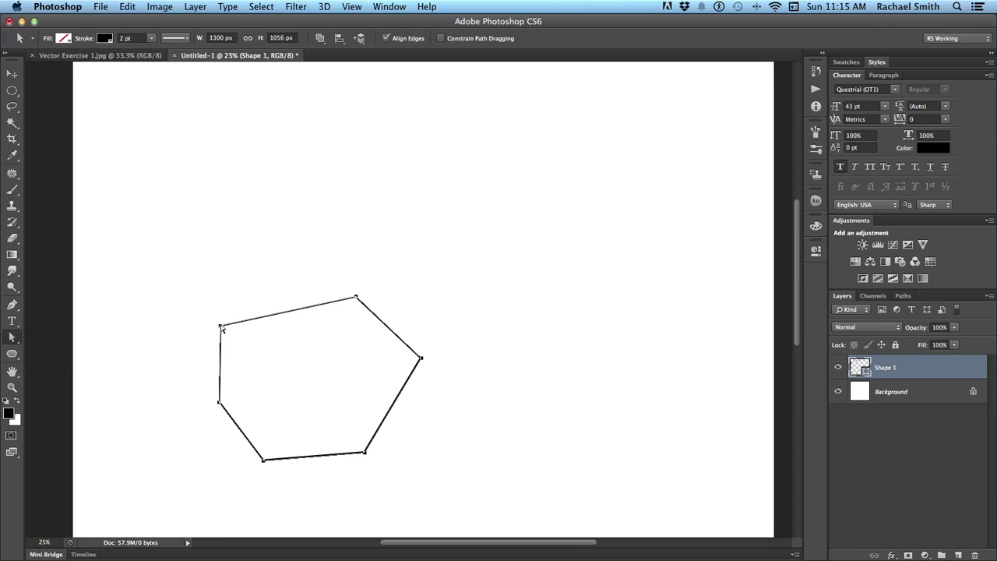
drag(222, 328, 206, 303)
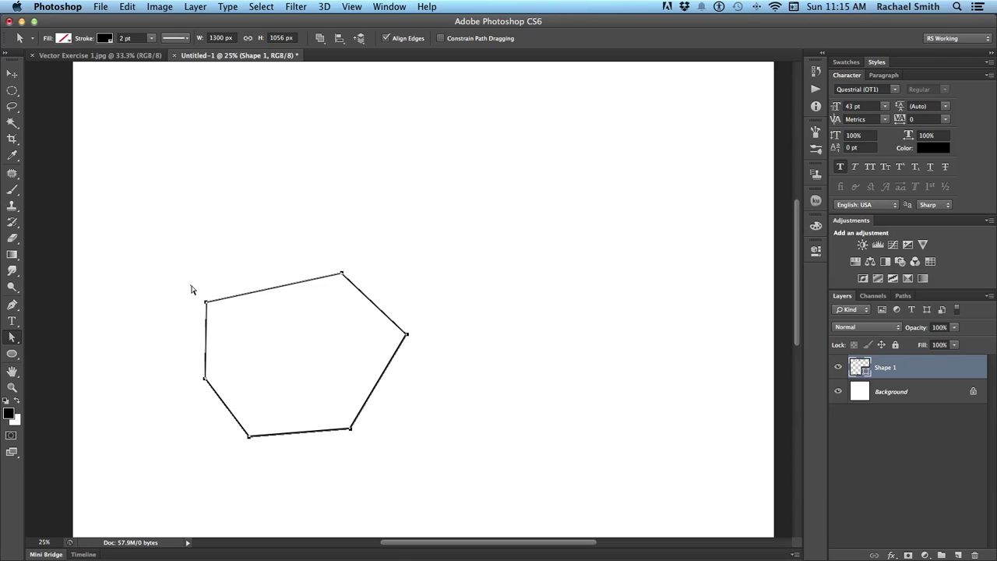
drag(191, 285, 234, 291)
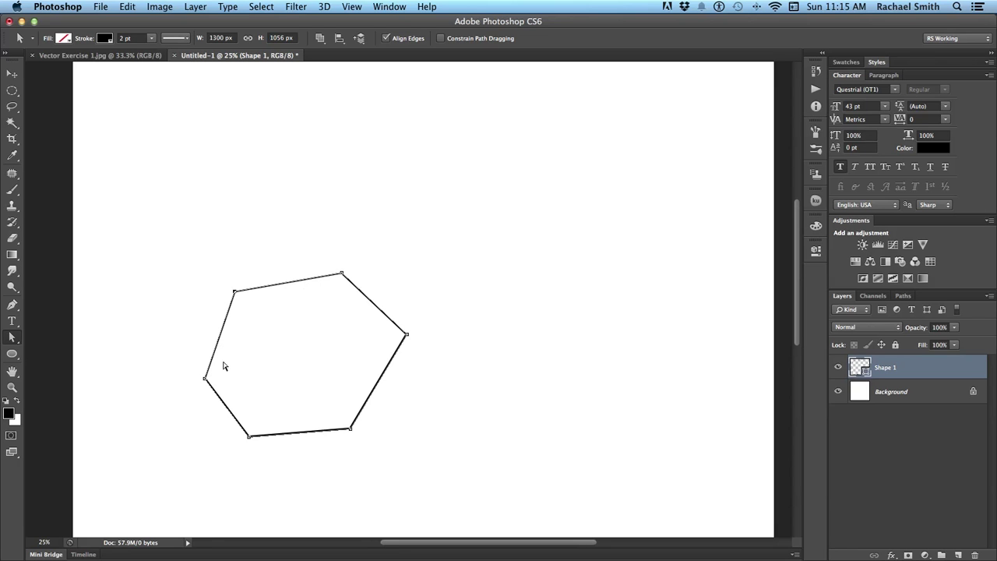
click(13, 307)
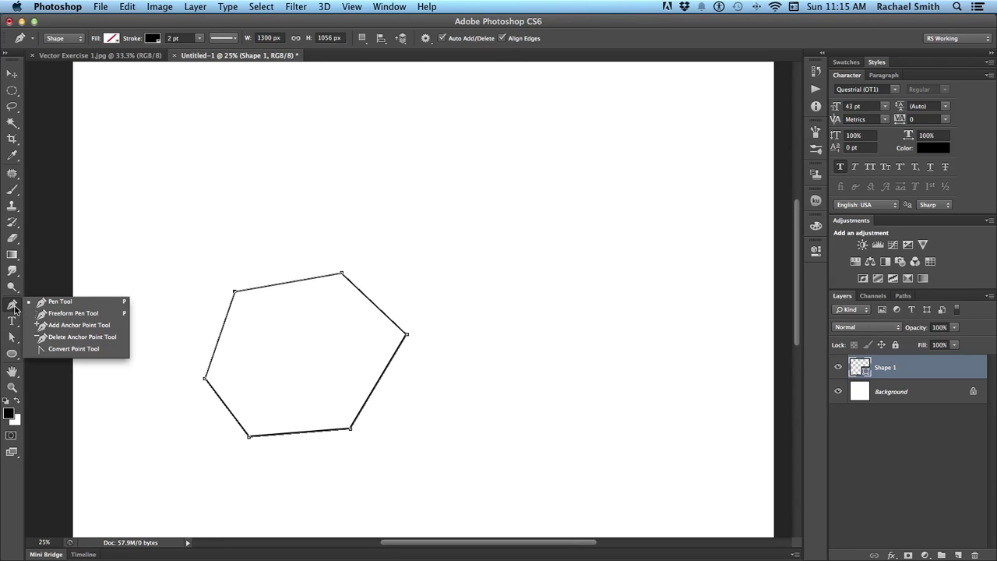
Use the Add Anchor Point Tool to add a point on the hexagon's lower-right edge
click(85, 324)
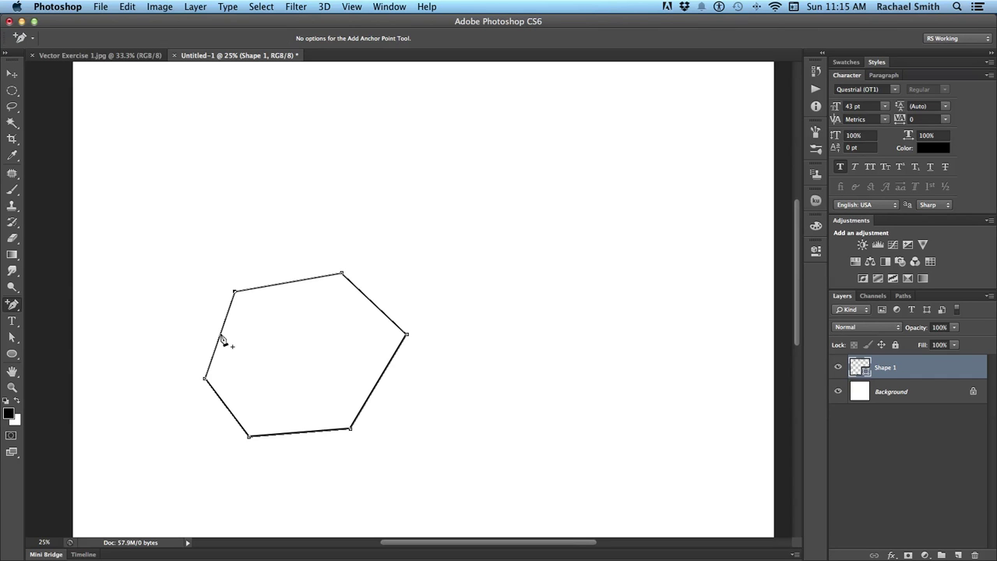
click(380, 382)
drag(12, 305, 79, 306)
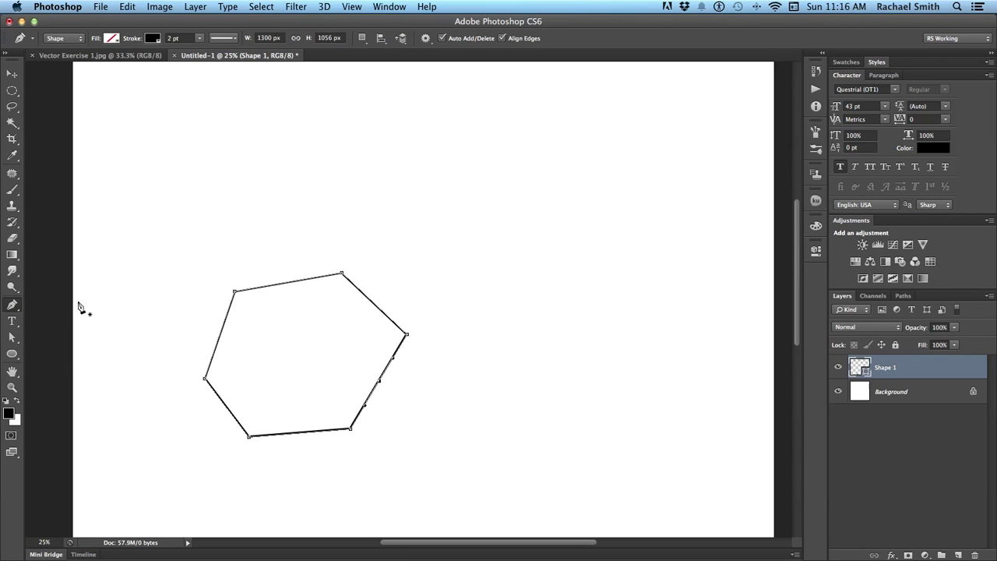
Add an anchor on the left edge and delete the top corner point, leaving five sides
click(222, 331)
click(343, 275)
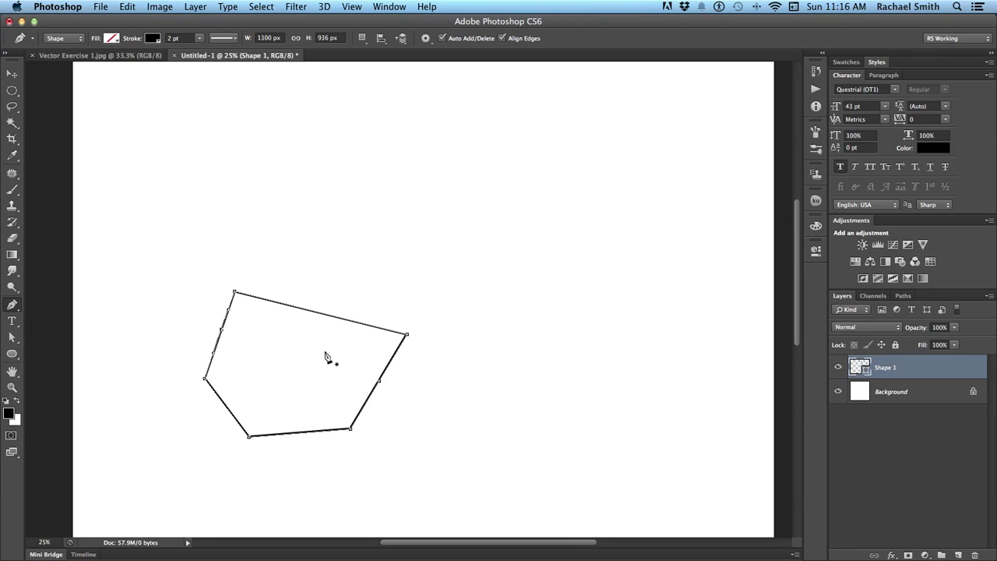
click(11, 309)
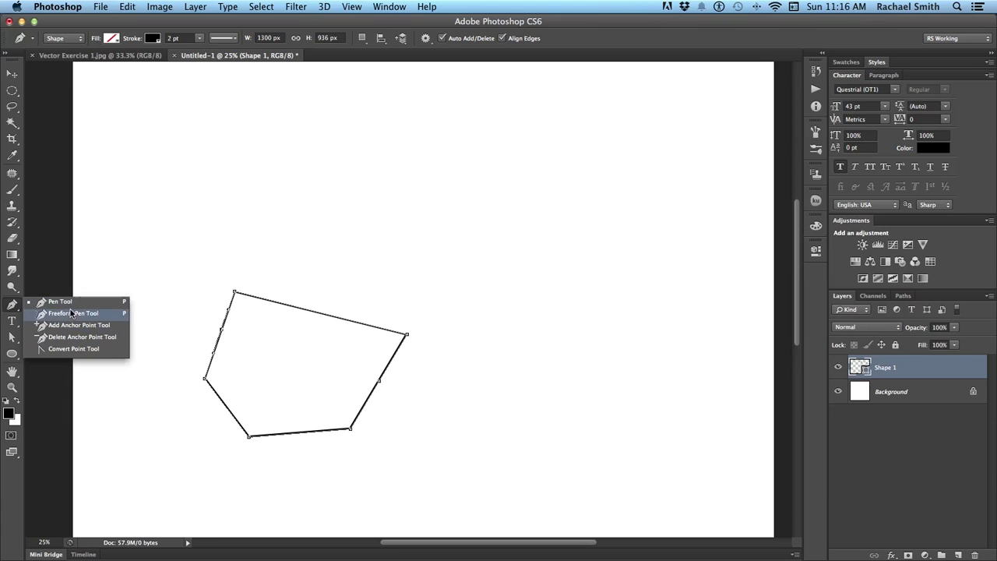
click(46, 302)
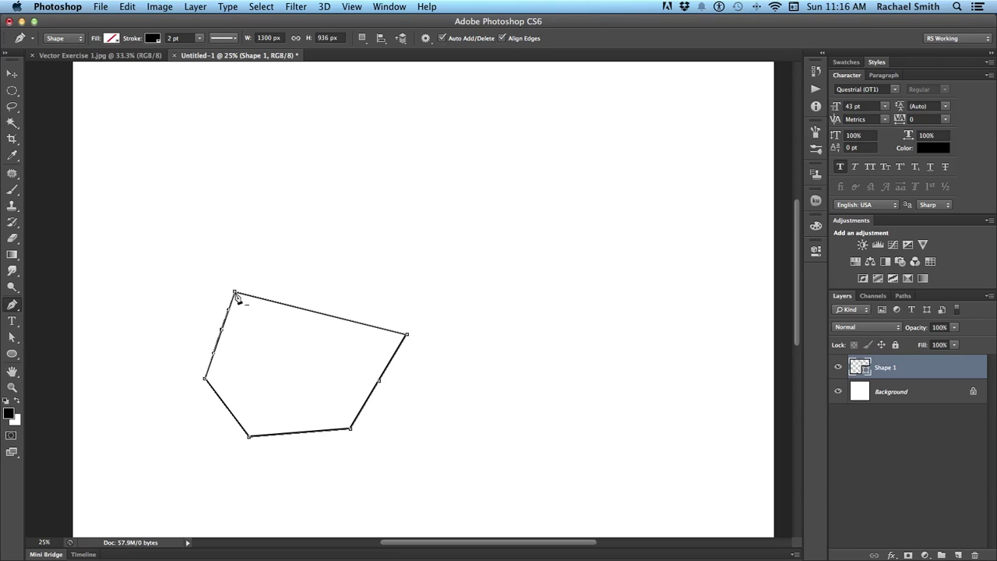
click(14, 307)
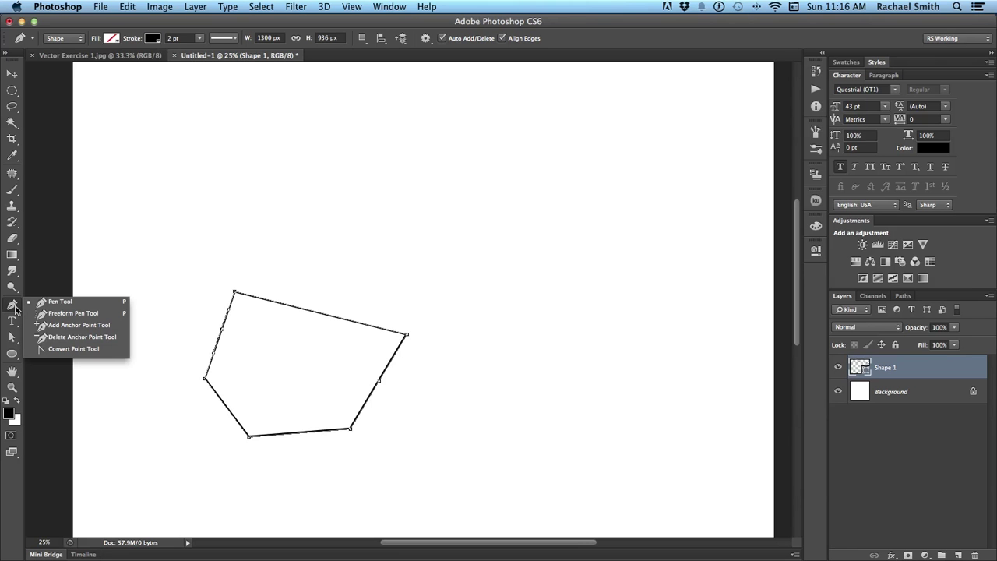
click(91, 349)
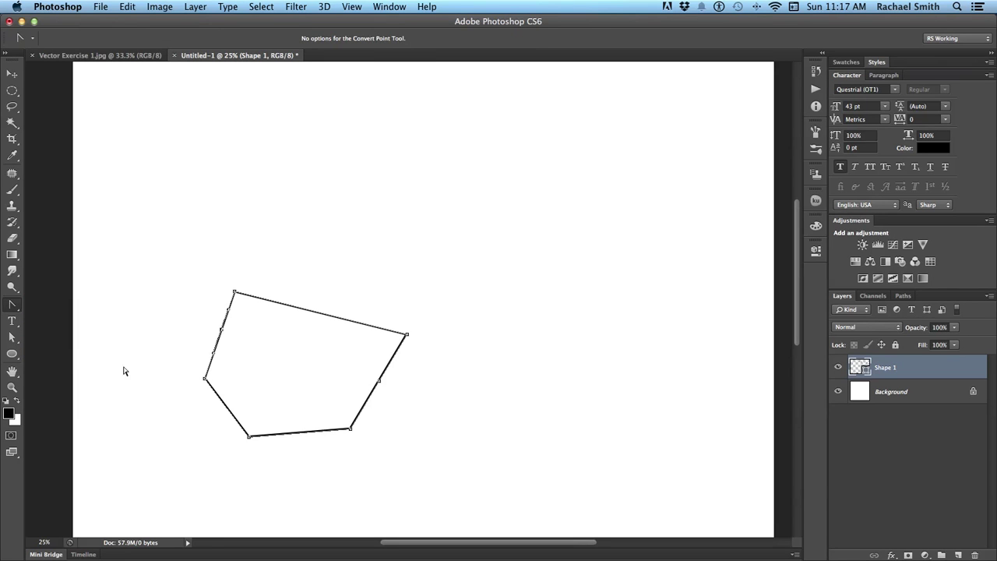
click(250, 439)
drag(250, 438, 211, 417)
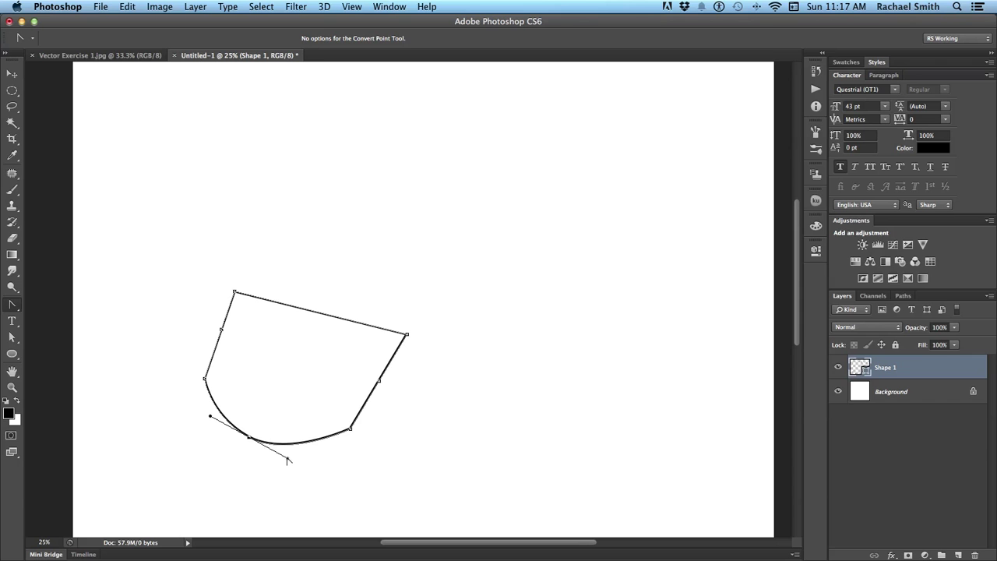
mouse_move(288, 460)
mouse_down()
mouse_move(289, 426)
mouse_move(285, 469)
mouse_move(226, 487)
mouse_move(279, 480)
mouse_move(297, 456)
mouse_up()
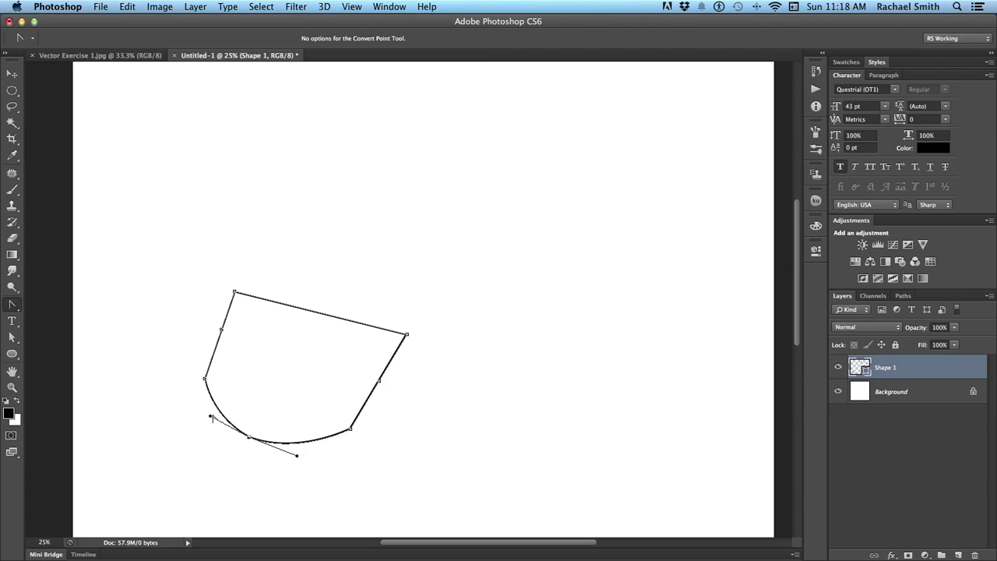
mouse_move(211, 416)
mouse_down()
mouse_move(198, 436)
mouse_move(211, 421)
mouse_up()
click(248, 436)
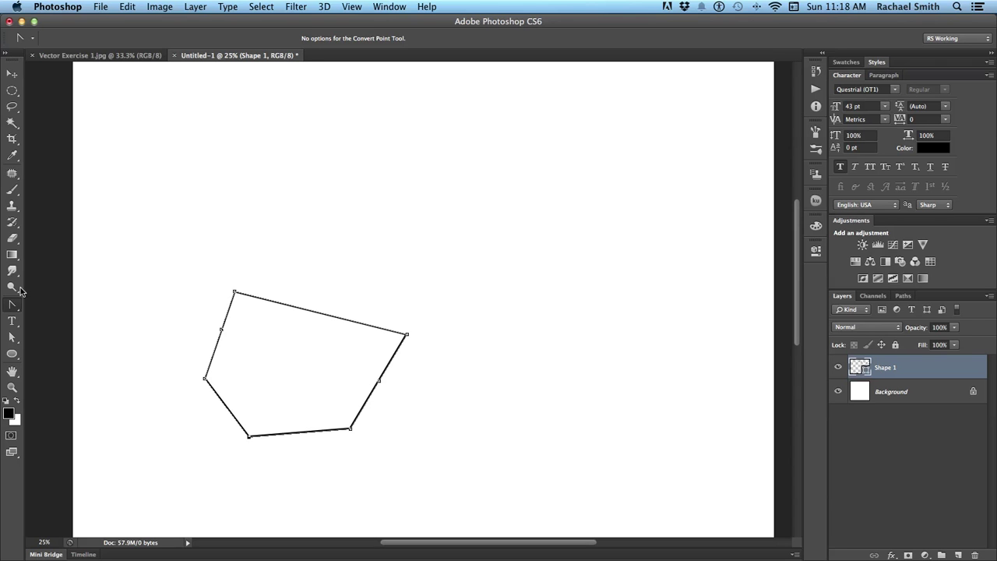
Move the upper-left anchor down and left, then Alt-drag it into a smooth curve
mouse_move(9, 301)
mouse_down()
mouse_move(56, 302)
mouse_move(12, 310)
mouse_move(61, 354)
mouse_move(61, 313)
mouse_move(12, 308)
mouse_up()
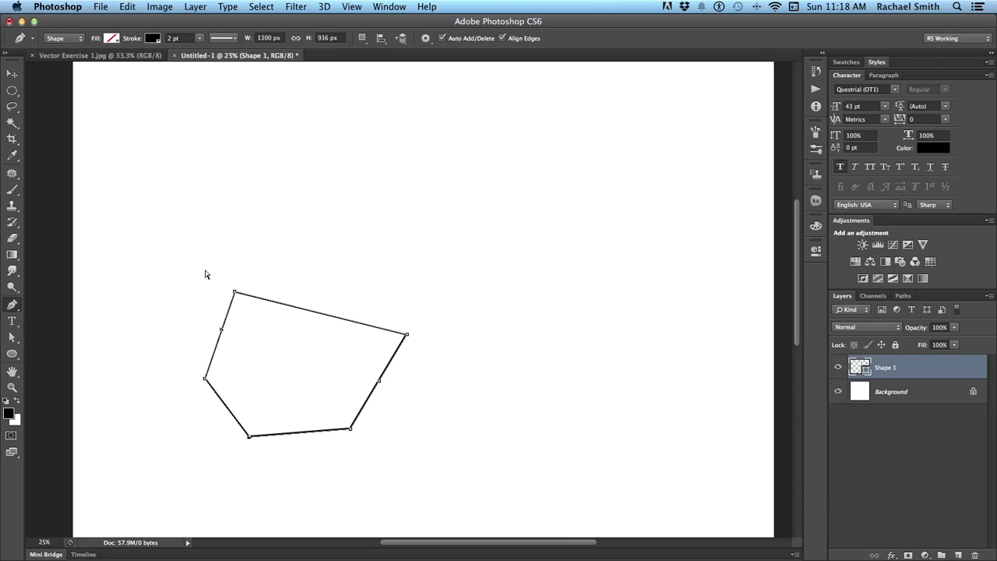
drag(234, 292, 199, 325)
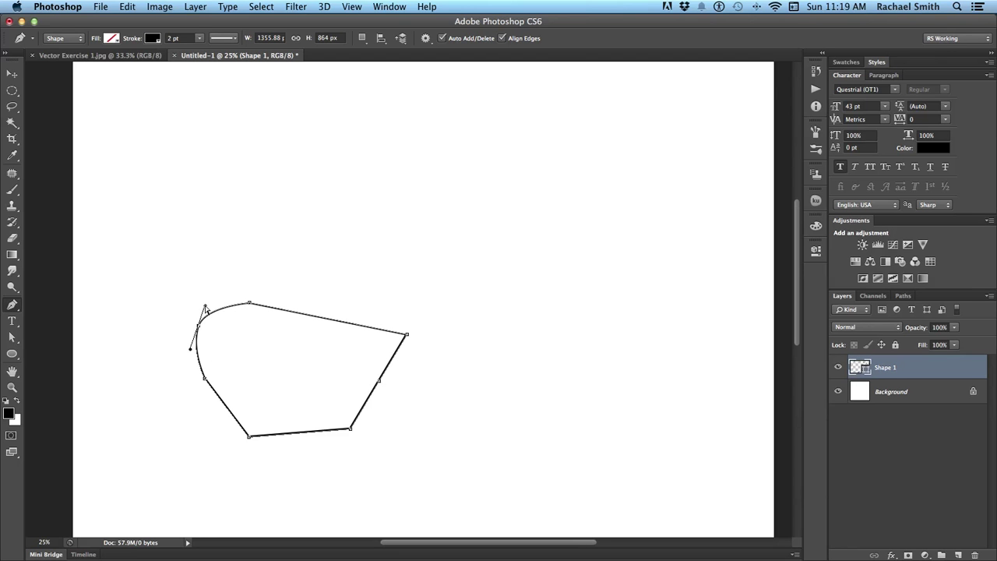
mouse_move(205, 309)
mouse_down()
mouse_move(195, 305)
mouse_move(204, 304)
mouse_up()
alt+click(199, 327)
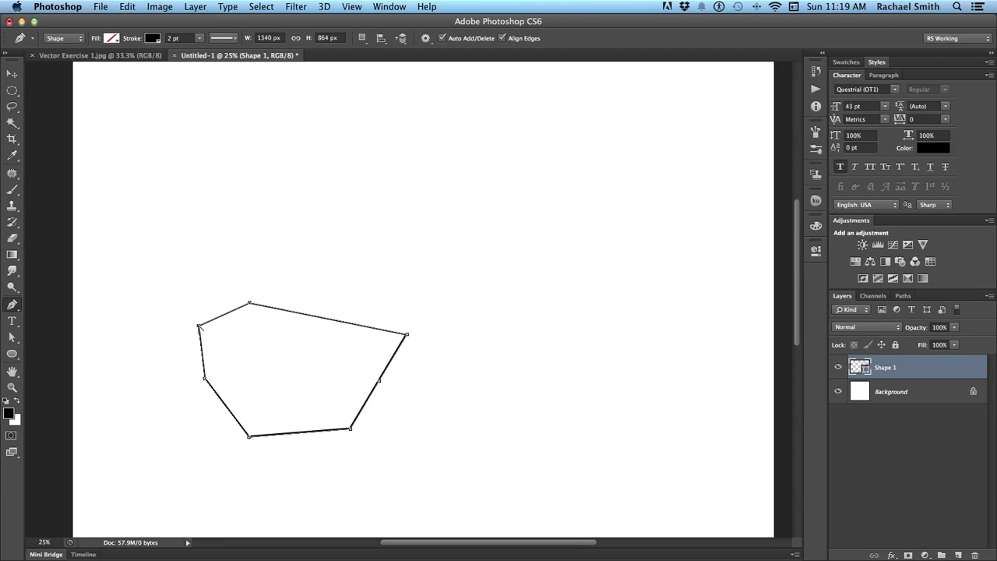
drag(199, 326, 209, 303)
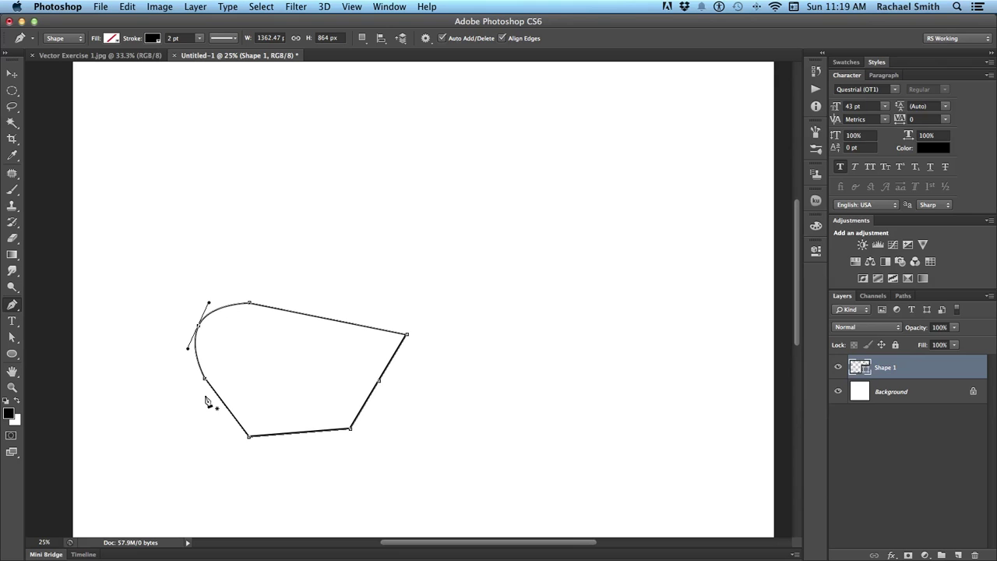